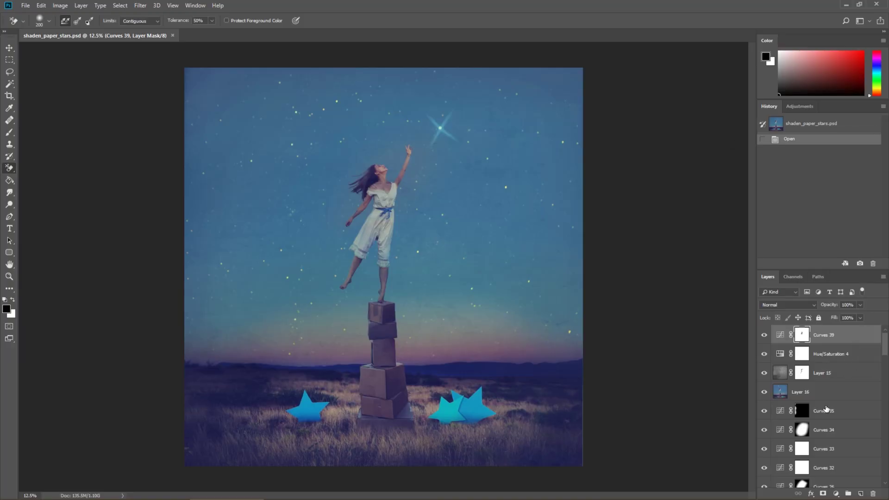
Hide all layers except Background, leaving only the bare twilight grassland photo
scroll(861, 379, down, 1)
scroll(860, 379, up, 1)
drag(882, 345, 882, 490)
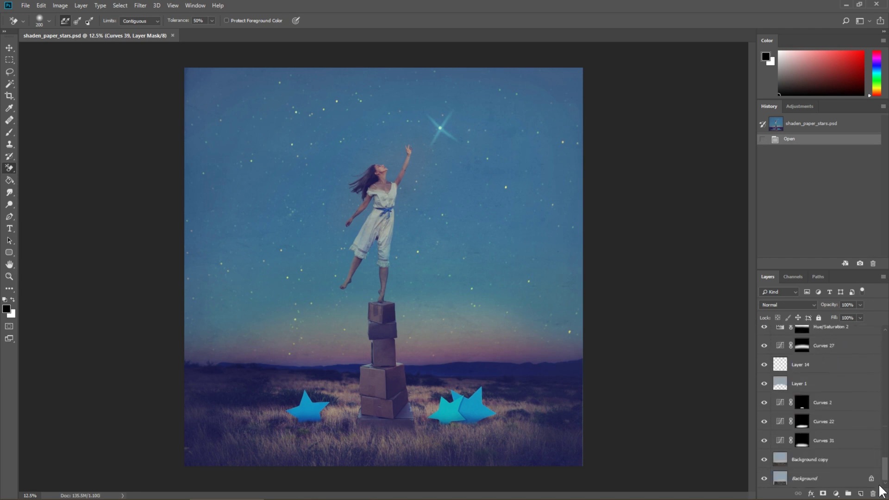
alt+click(764, 479)
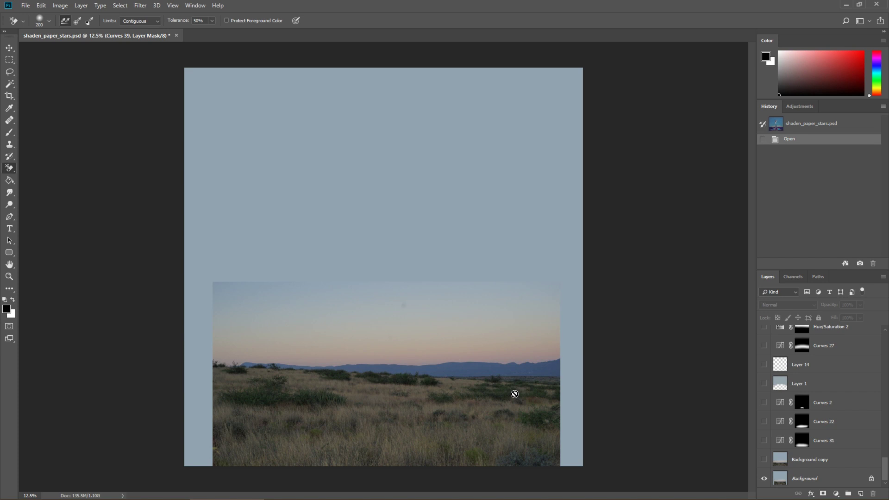
Show Background copy, Curves 31, Curves 22, Curves 2, Layer 1 and Layer 14
click(764, 459)
click(764, 440)
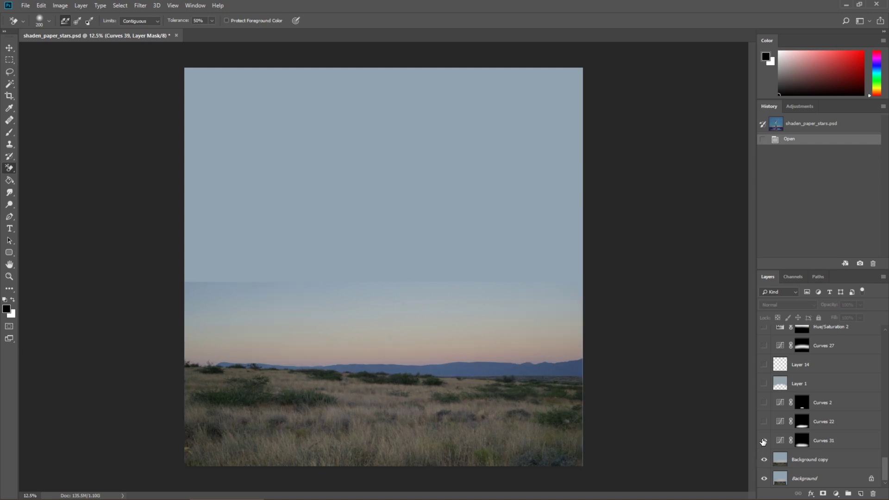
click(764, 422)
click(765, 403)
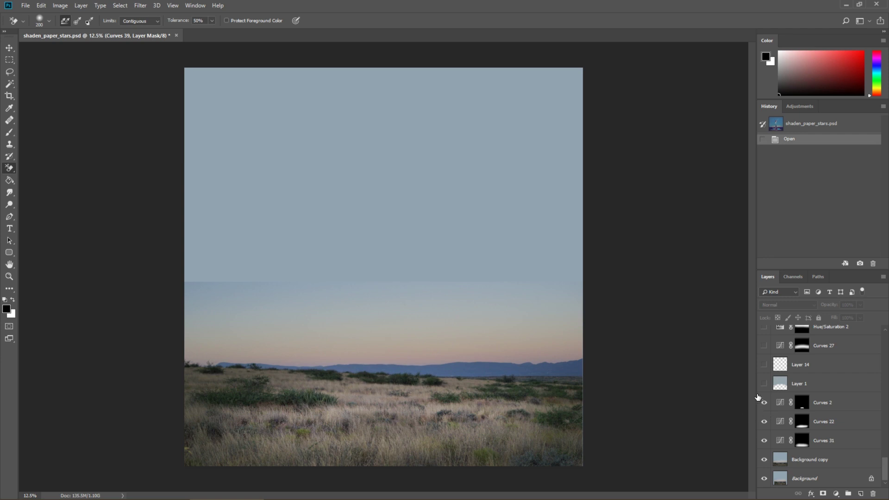
click(764, 383)
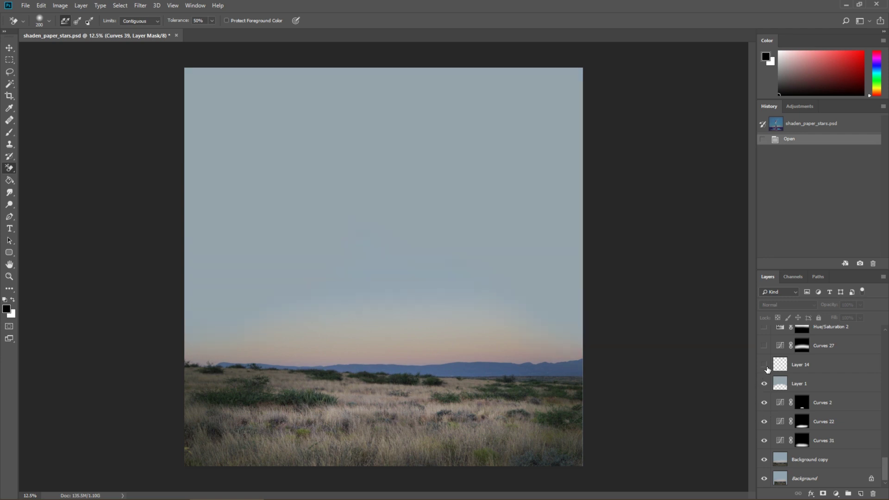
click(764, 384)
click(764, 384)
click(764, 366)
Turn on Curves 3 and Curves 1 to darken the sky and grass patches
scroll(764, 373, up, 2)
drag(764, 384, 762, 333)
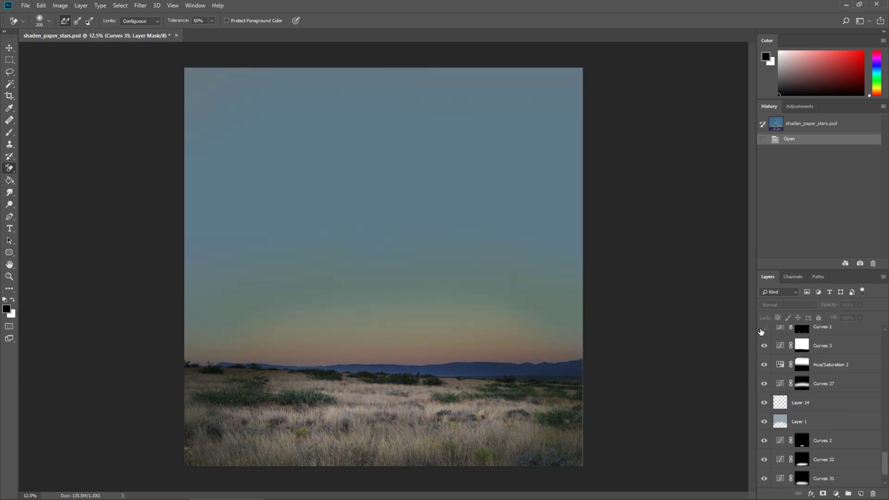
scroll(764, 343, up, 3)
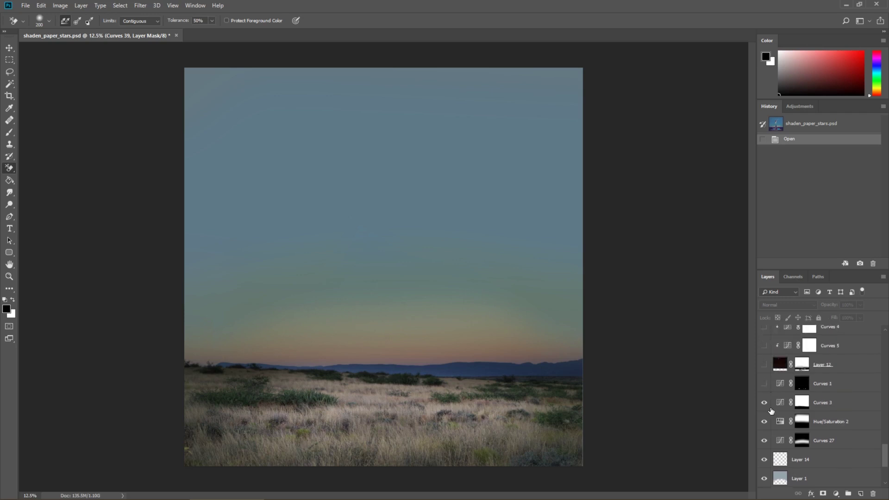
click(764, 402)
click(764, 402)
click(765, 383)
Reveal the Layer 12 stars and enable Curves 5 and Curves 4 for a bluer sky
click(765, 365)
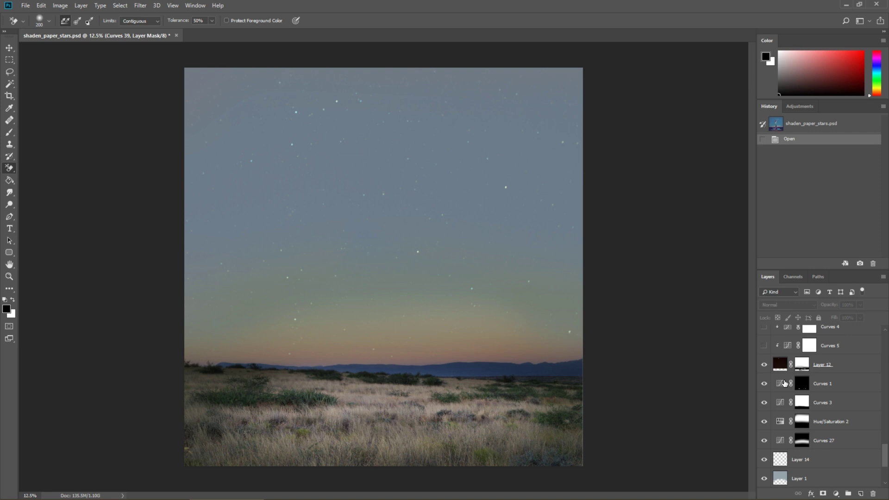
scroll(785, 384, up, 3)
click(763, 403)
click(764, 384)
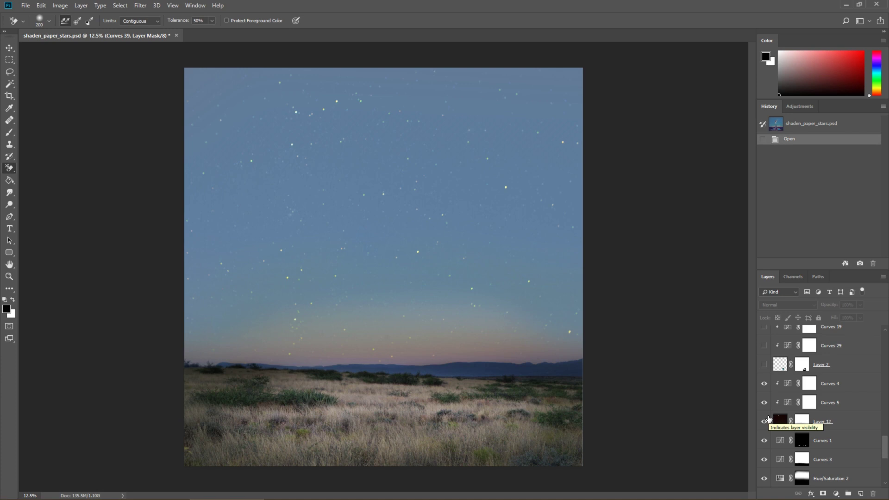
click(764, 421)
key(v)
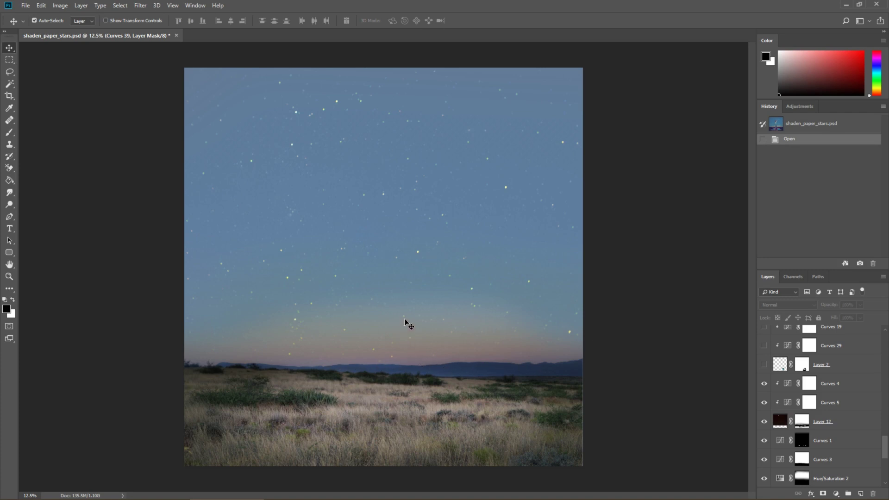
Show the Layer 2 blue paper star in the grass, compare it, and enable Curves 18
click(764, 365)
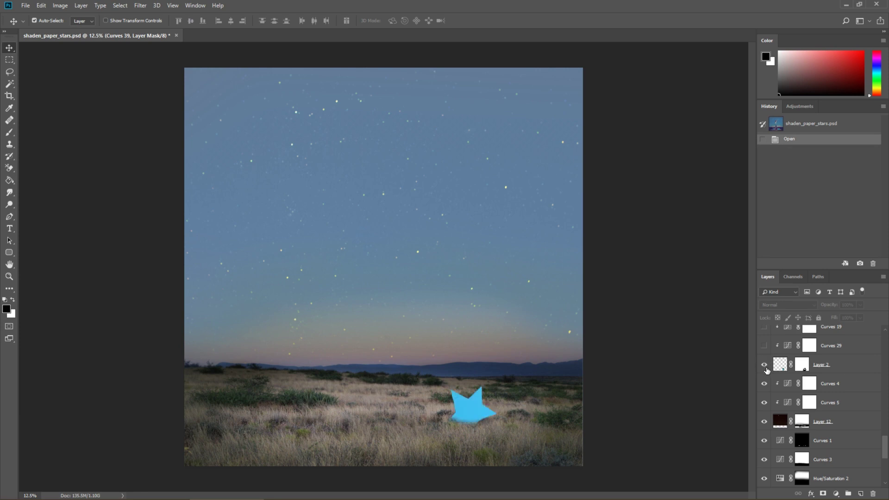
scroll(767, 370, up, 3)
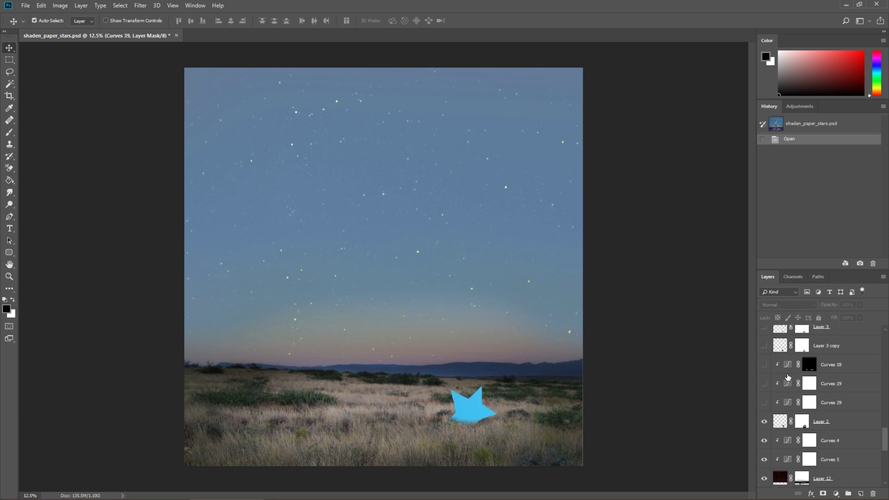
click(766, 421)
click(766, 421)
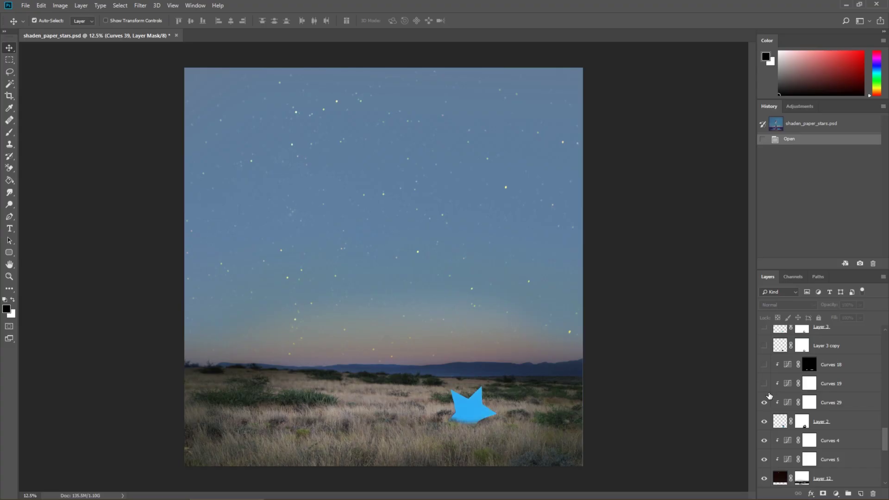
click(764, 365)
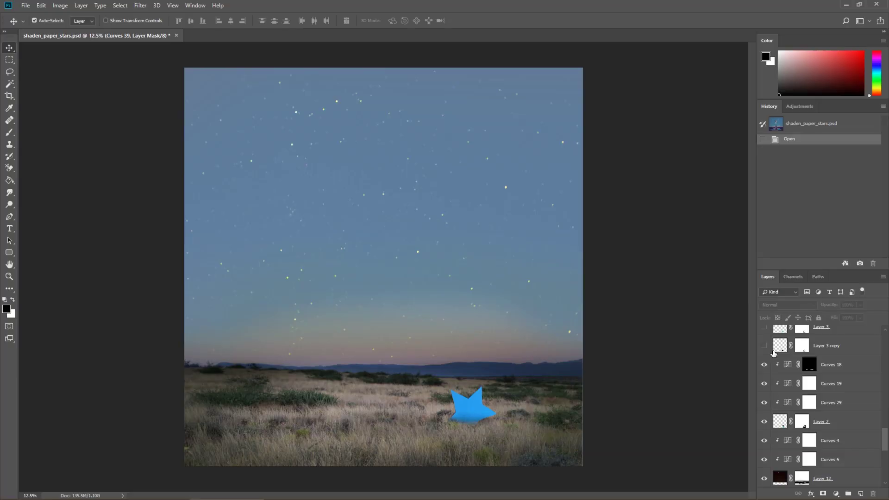
scroll(775, 398, up, 2)
Show the Layer 3 blue star with Curves 28 and Curves 17 adjustments
click(764, 384)
click(764, 365)
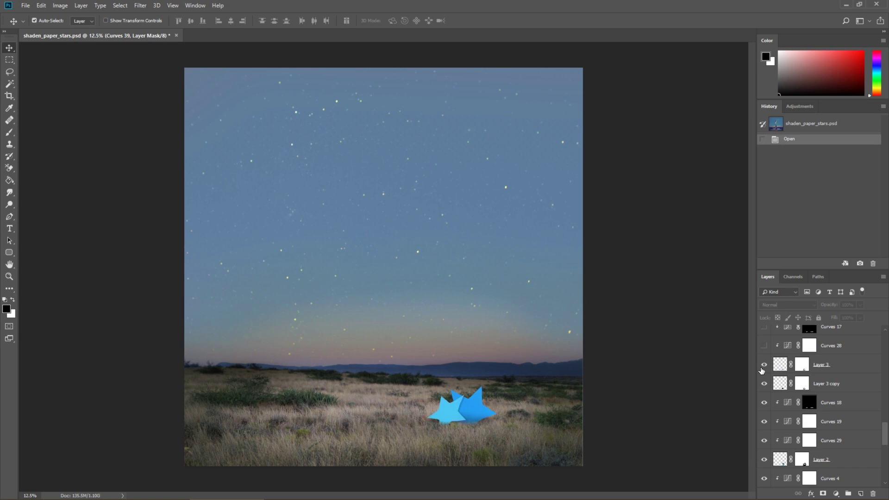
click(764, 384)
scroll(768, 385, up, 2)
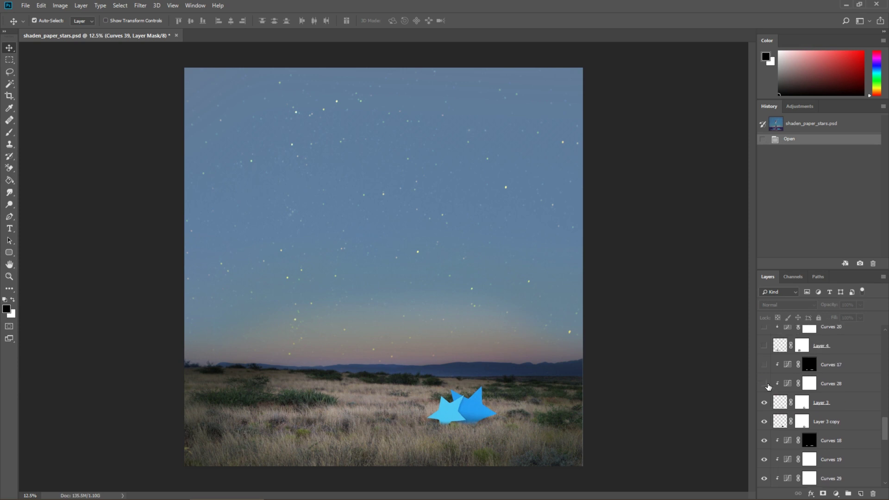
click(764, 384)
click(764, 364)
Show the Layer 4 star with Curves 20 and Curves 16, plus the Layer 5 box stack
scroll(764, 384, up, 3)
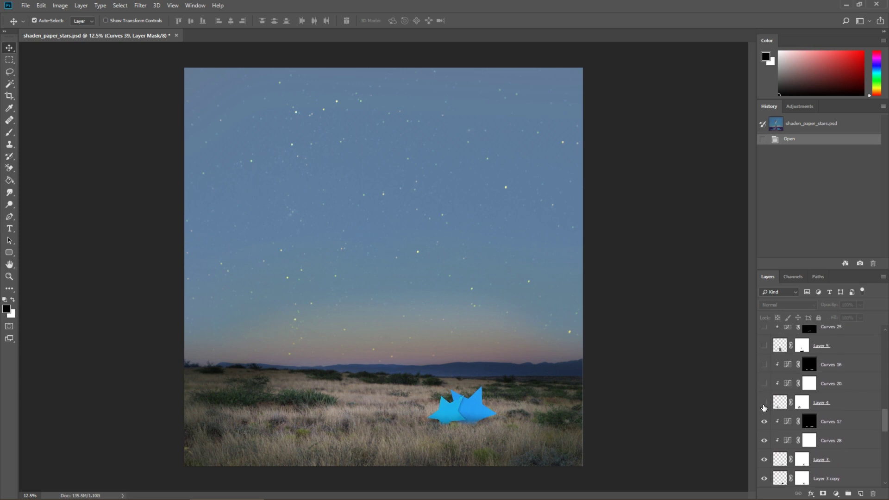
click(764, 403)
click(765, 384)
click(764, 364)
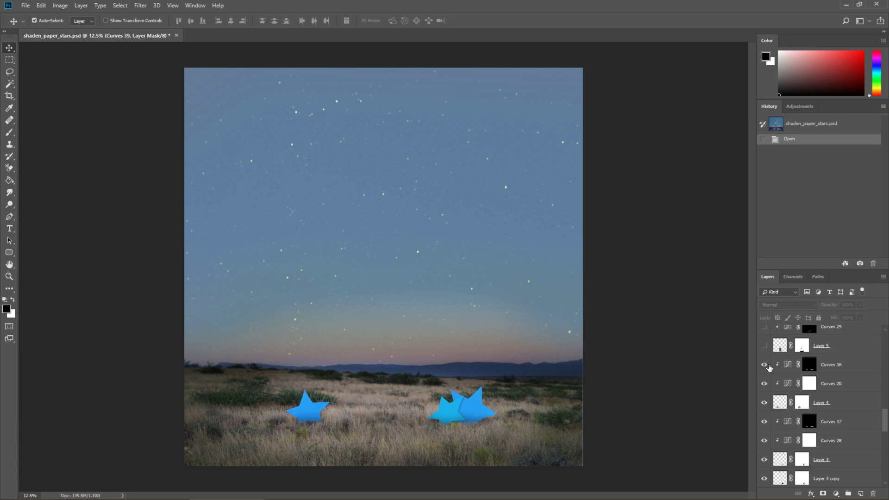
scroll(769, 368, up, 5)
click(764, 440)
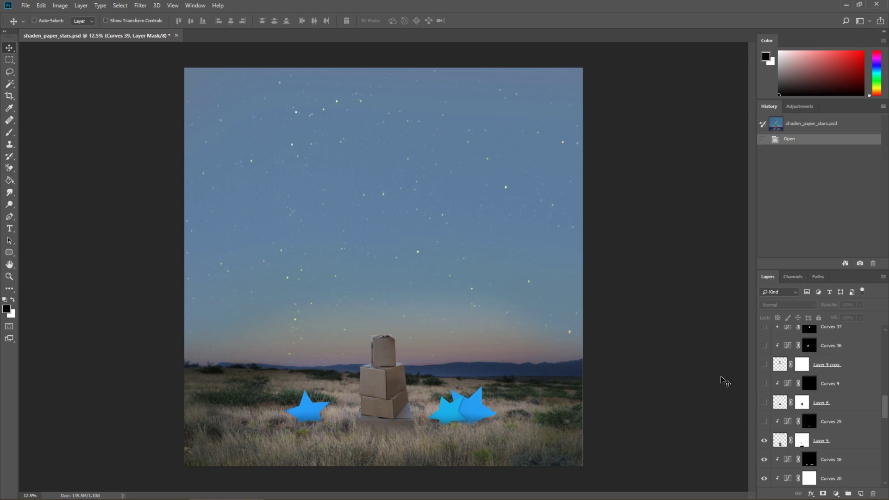
Inspect the box stack up close, then turn on Curves 25, Layer 6 and Curves 9
key(ctrl+plus)
key(ctrl+plus)
key(ctrl+plus)
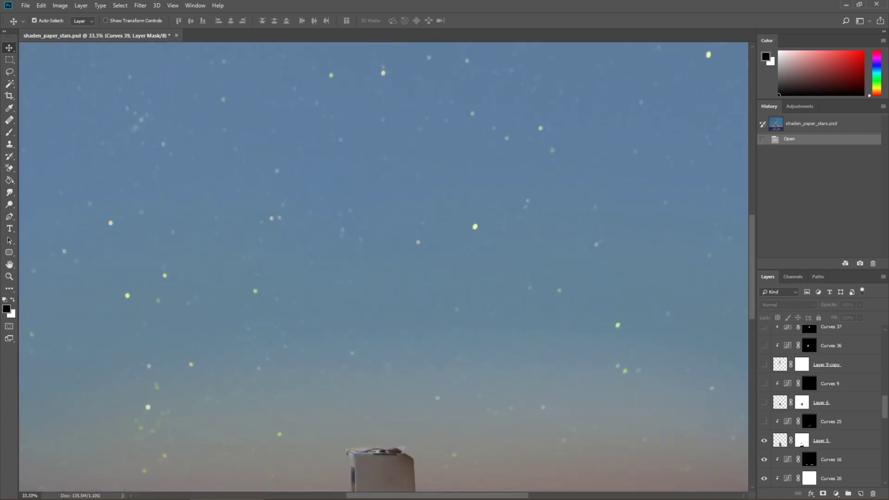
drag(382, 473, 387, 375)
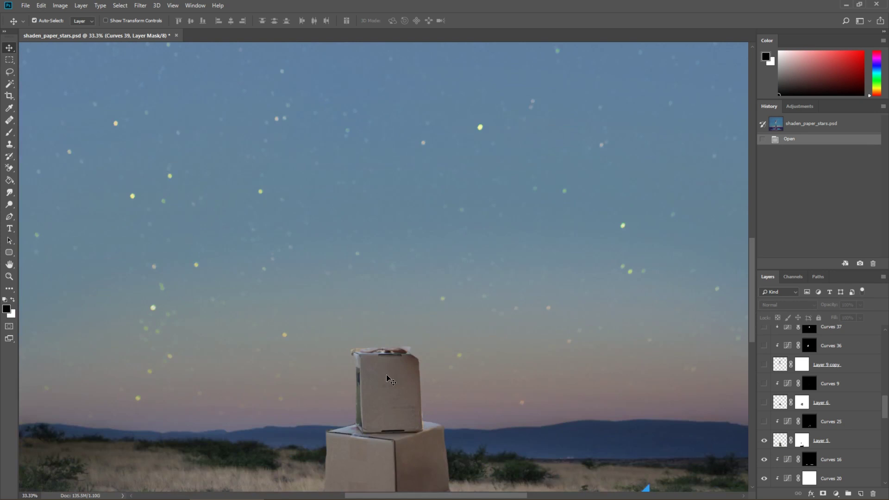
key(ctrl+plus)
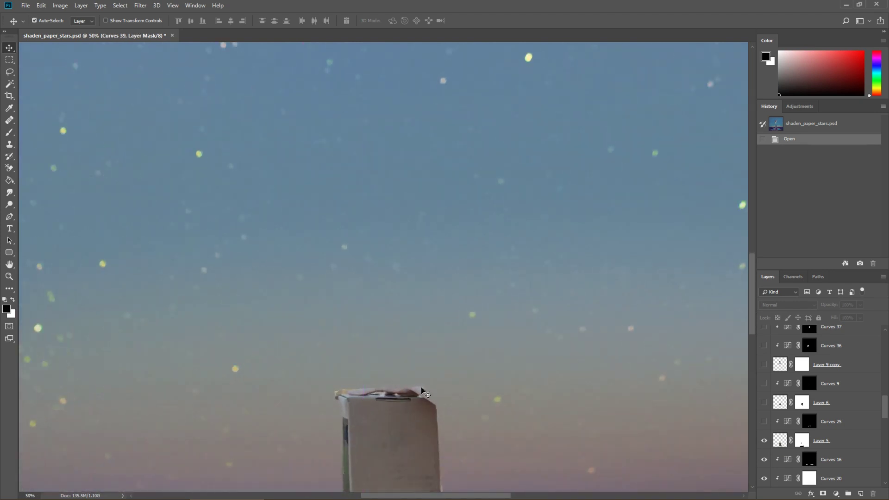
drag(415, 419, 412, 389)
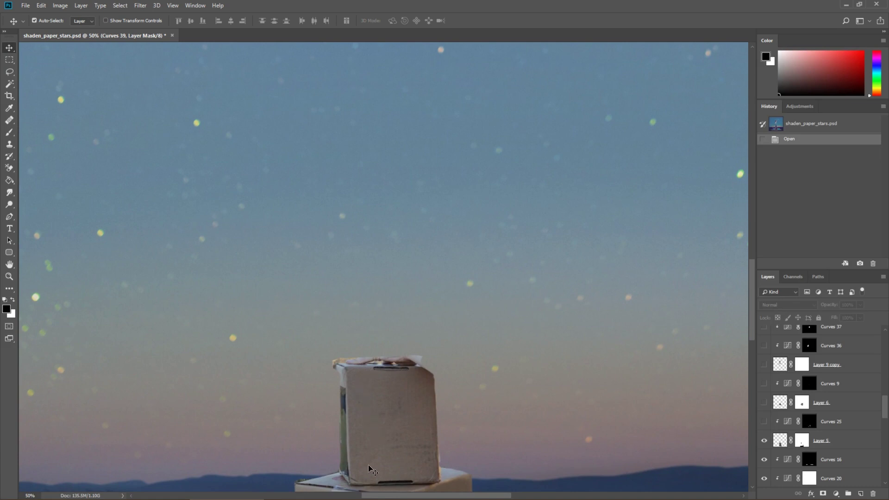
drag(375, 479, 330, 211)
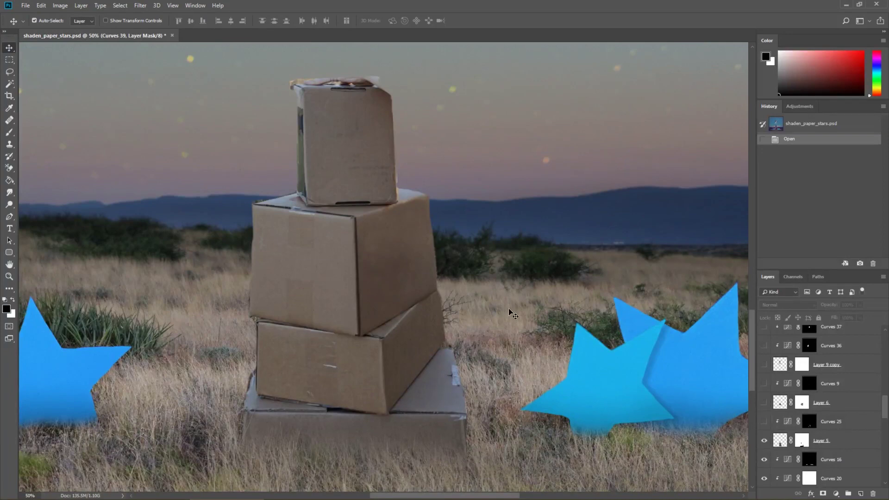
key(ctrl)
key(ctrl+minus)
key(ctrl+minus)
key(ctrl+minus)
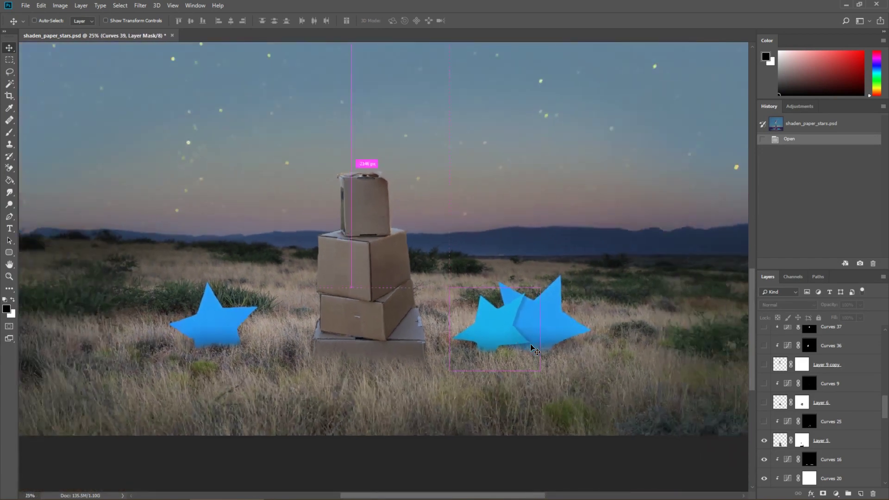
key(ctrl+minus)
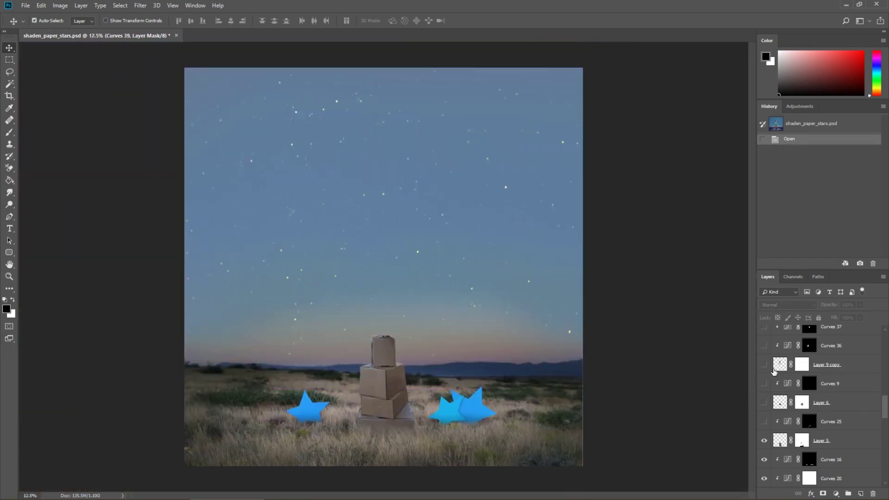
drag(766, 421, 766, 367)
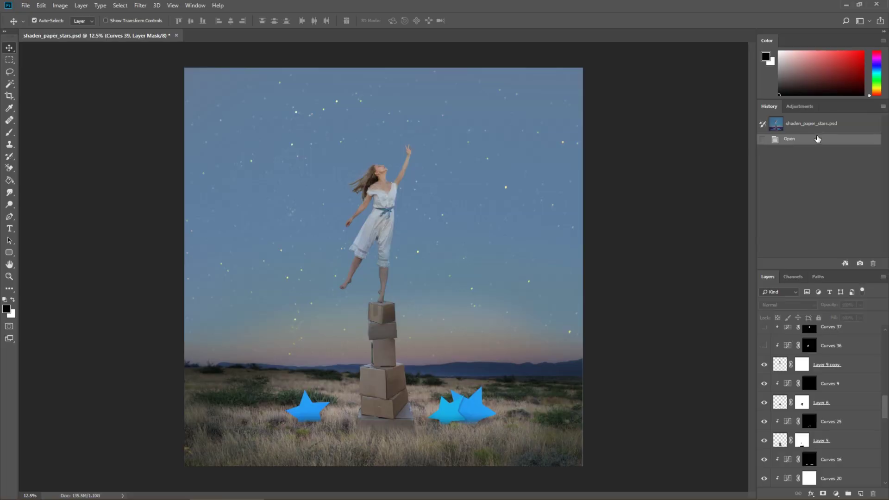
Scroll the Layers panel up to the girl and remaining box layers
scroll(808, 313, up, 1)
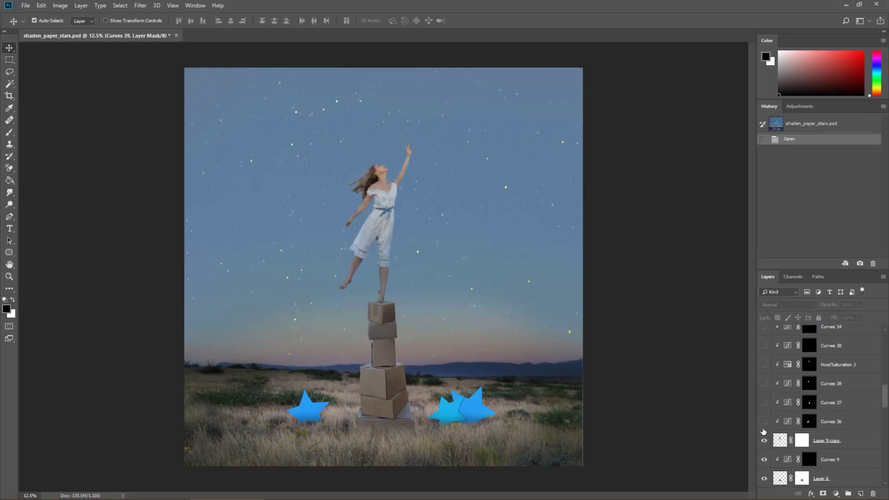
Turn on Curves 36, 37, 38, Hue/Saturation 3, Curves 15 and Curves 10
click(764, 422)
drag(764, 423, 765, 328)
scroll(766, 365, up, 3)
click(765, 365)
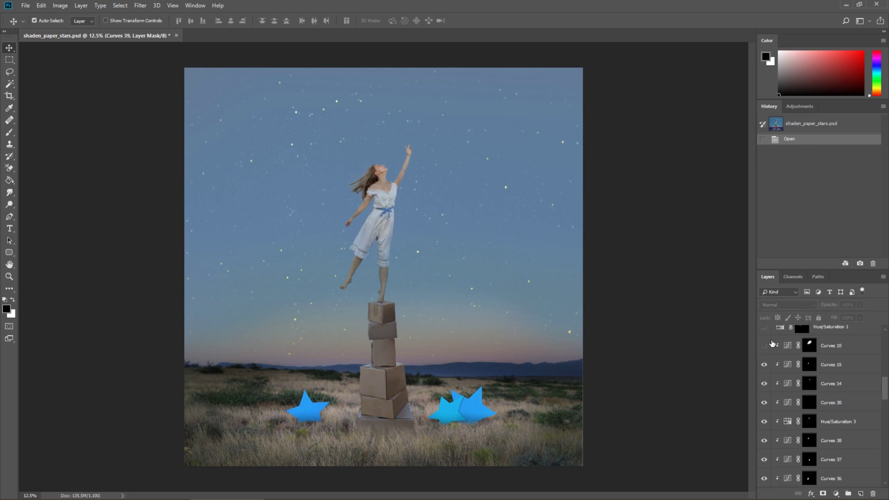
click(772, 346)
click(764, 346)
Show the Curves 12 four-point flare on the star, comparing it on and off
scroll(777, 360, up, 5)
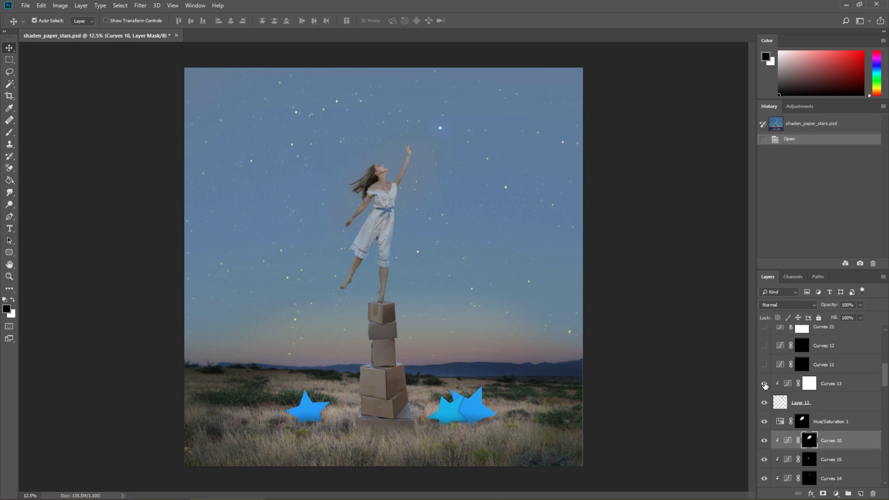
scroll(765, 385, up, 1)
click(765, 366)
click(764, 366)
click(765, 366)
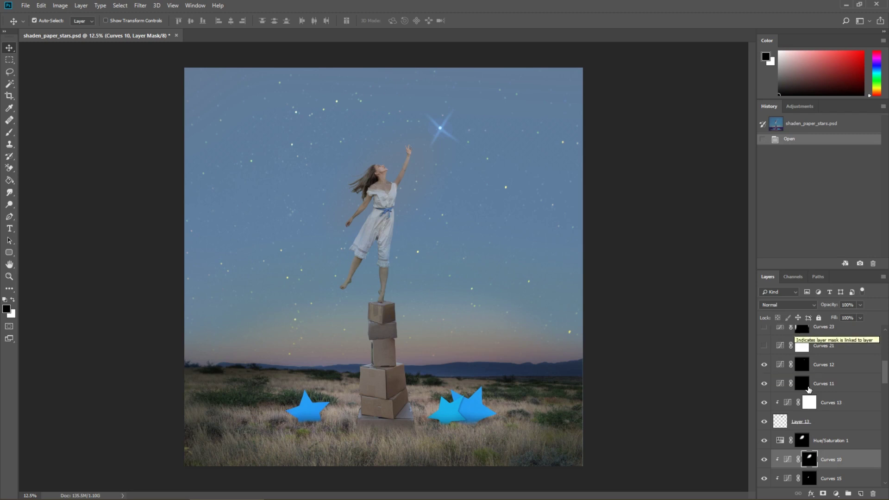
scroll(778, 398, up, 2)
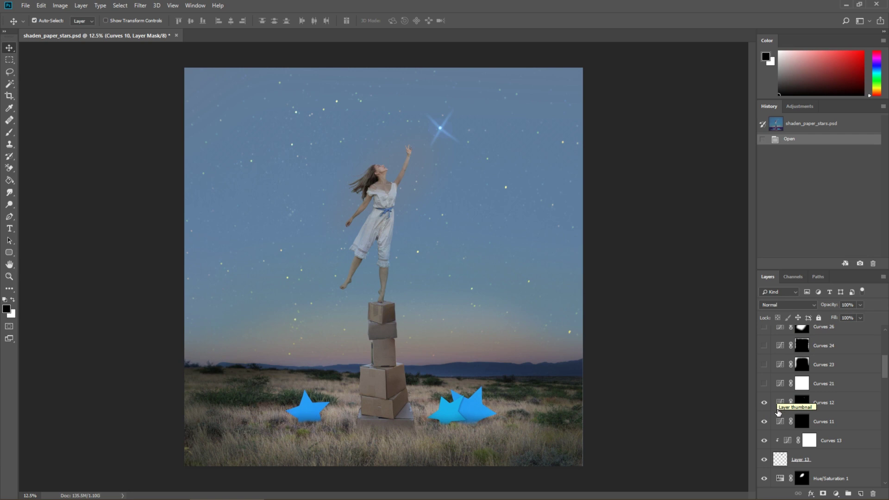
Hide the Curves 12 flare and zoom in on the star above the girl's hand
click(765, 403)
click(764, 403)
click(765, 403)
key(ctrl+plus)
key(ctrl+plus)
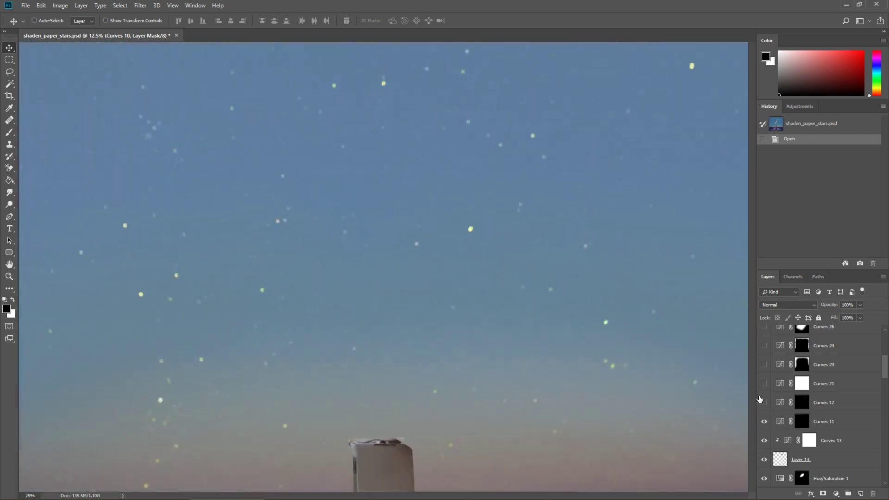
key(ctrl+plus)
drag(477, 132, 337, 454)
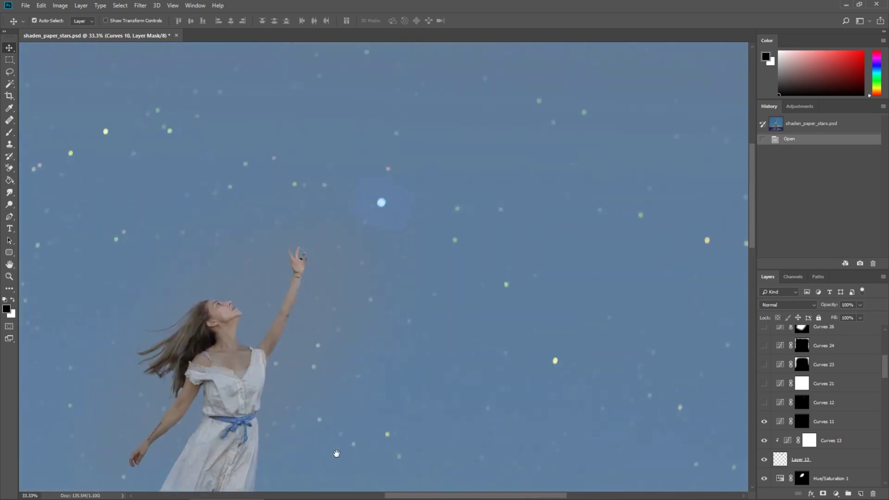
drag(356, 341, 410, 386)
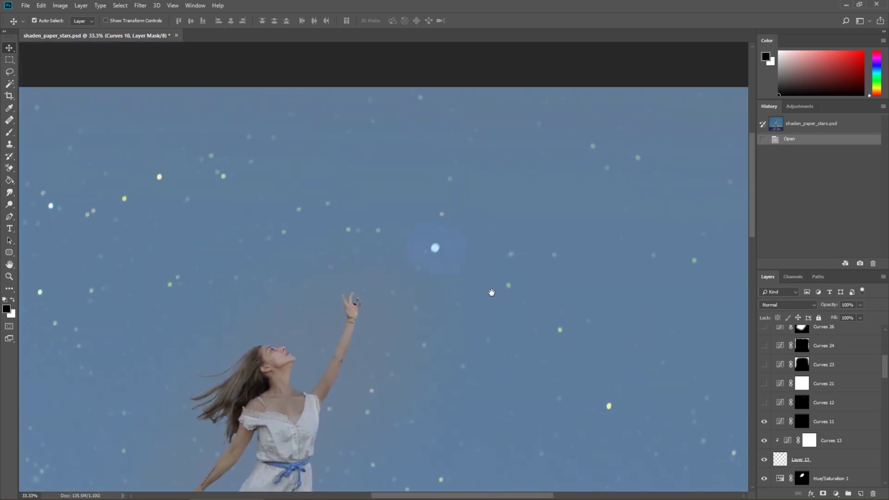
Lasso two crossing diagonal streaks through the star, feather 50 px, and select Curves 11
click(9, 72)
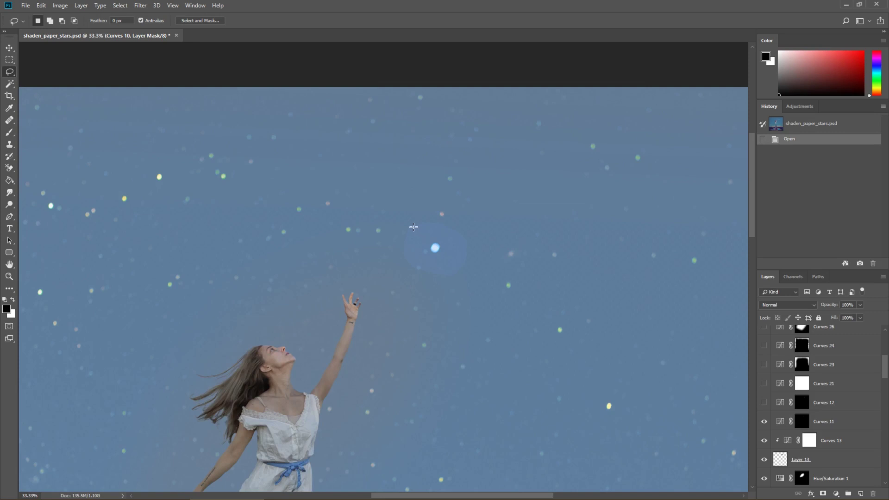
drag(420, 226, 451, 268)
drag(425, 237, 419, 223)
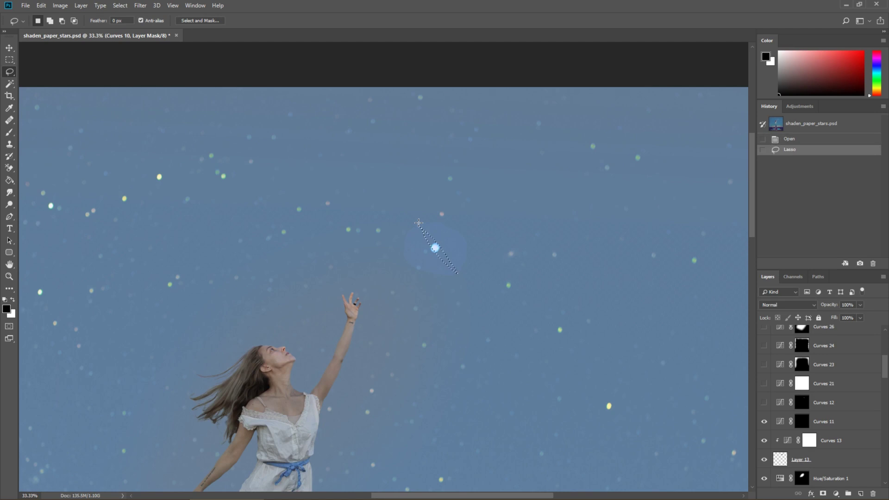
key(shift)
drag(436, 244, 472, 224)
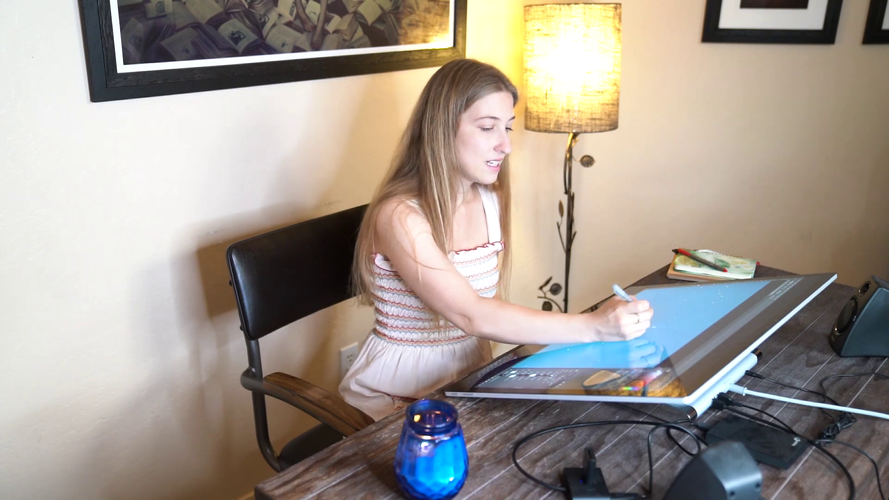
right_click(436, 249)
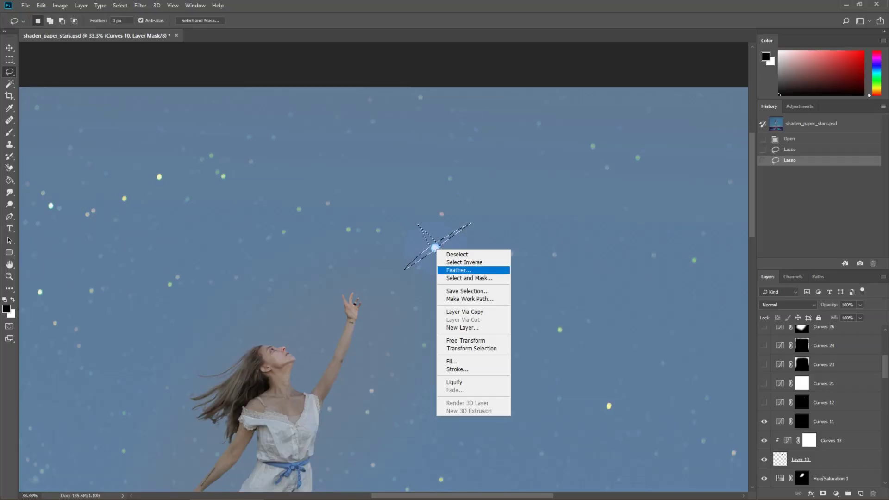
click(458, 270)
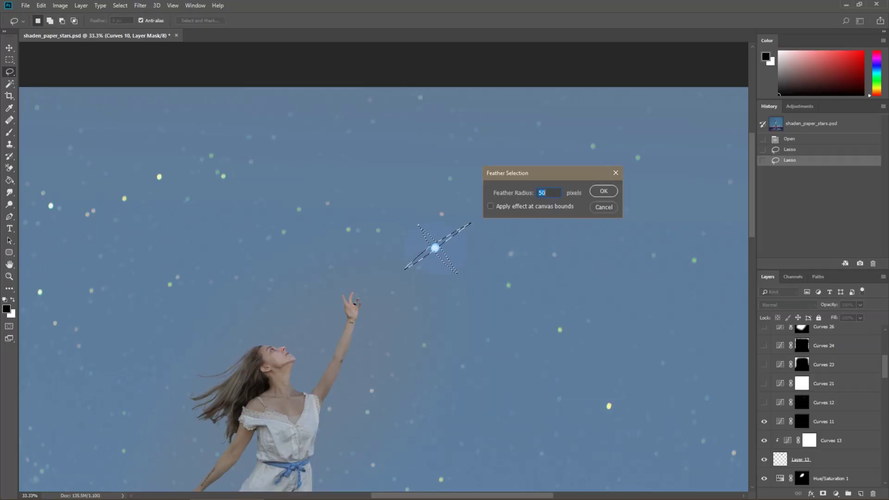
key(Return)
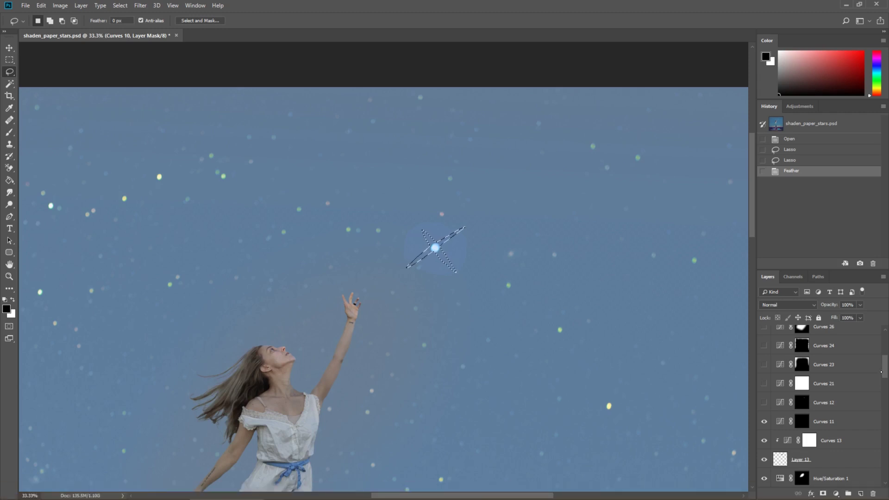
scroll(881, 372, down, 2)
click(844, 404)
Add Curves 40 brightening the star selection, hide it, and re-show the Curves 12 flare
click(836, 493)
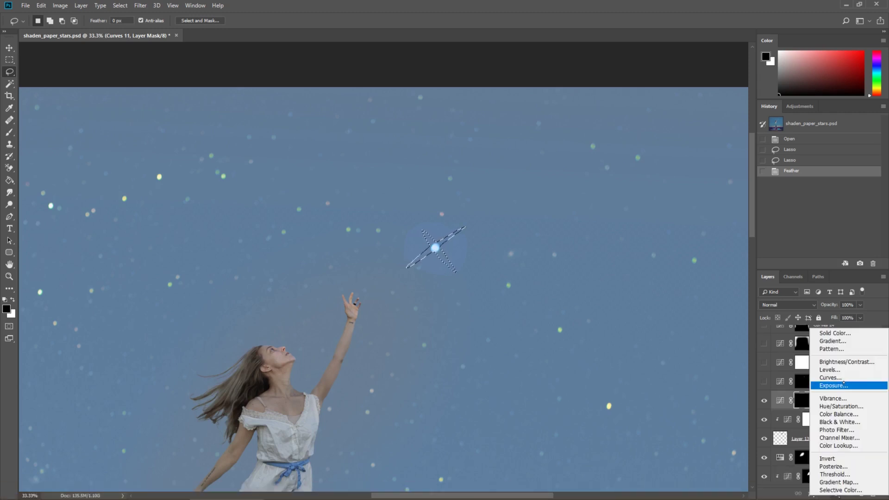
click(846, 378)
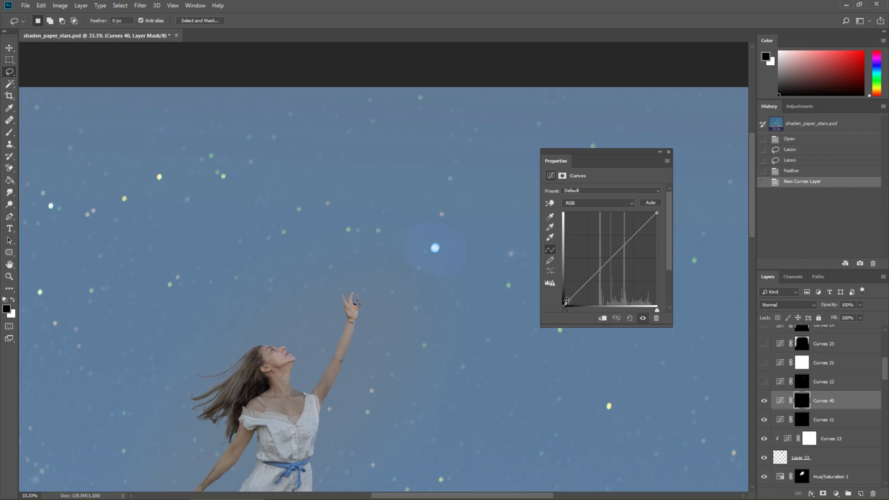
drag(561, 301, 565, 286)
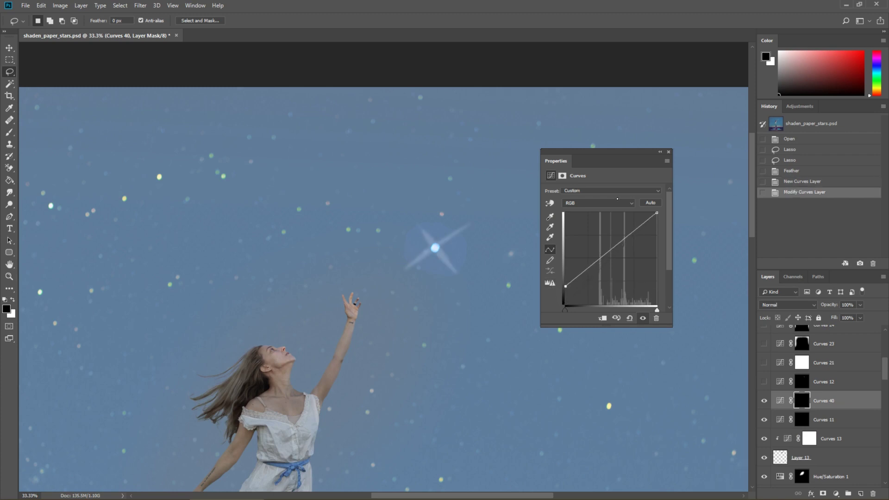
click(764, 401)
click(765, 382)
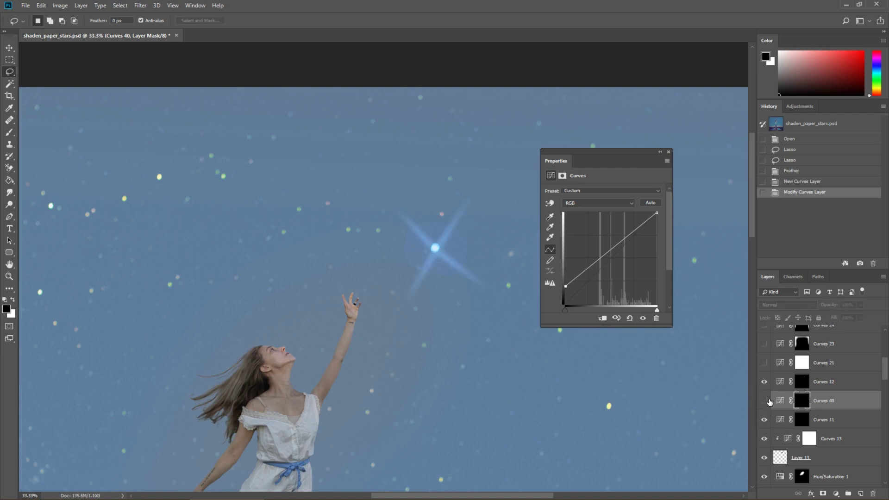
click(669, 152)
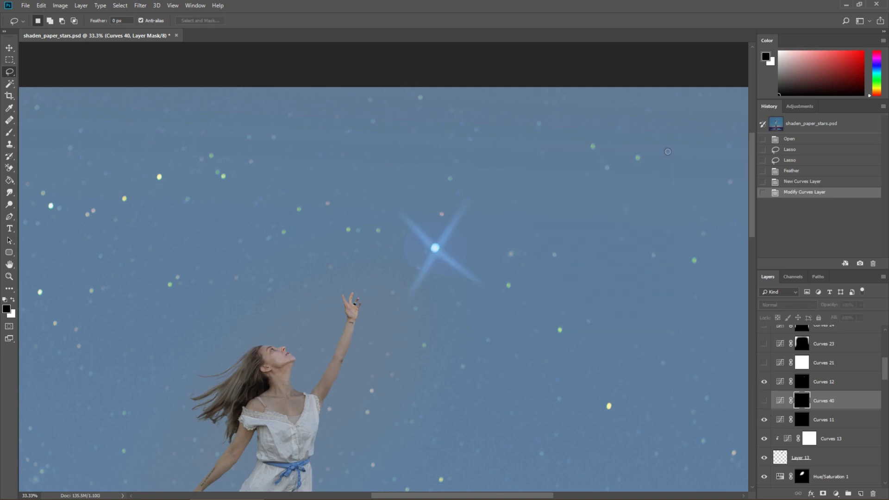
key(ctrl+minus)
key(ctrl+minus)
key(ctrl+minus)
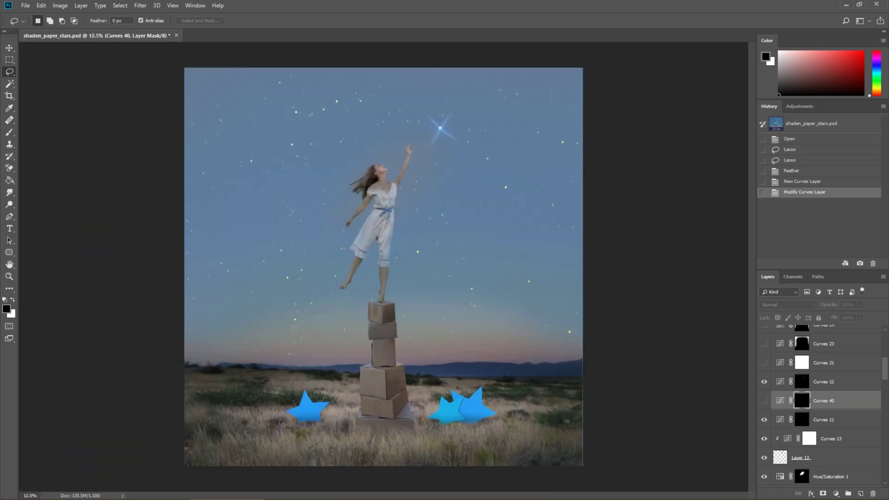
Make the Curves 21, 23, 32, 33, 34 and 35 colour adjustments visible
scroll(795, 410, up, 3)
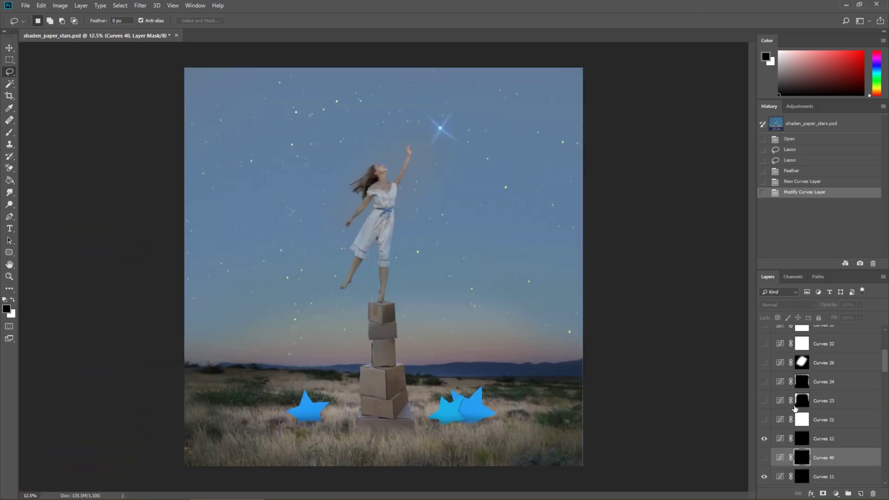
click(765, 419)
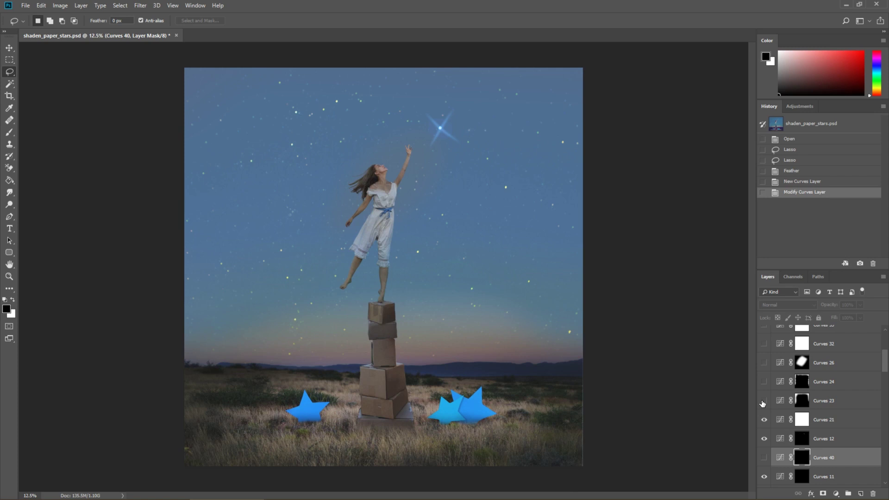
click(764, 402)
click(764, 345)
scroll(765, 403, up, 3)
click(764, 419)
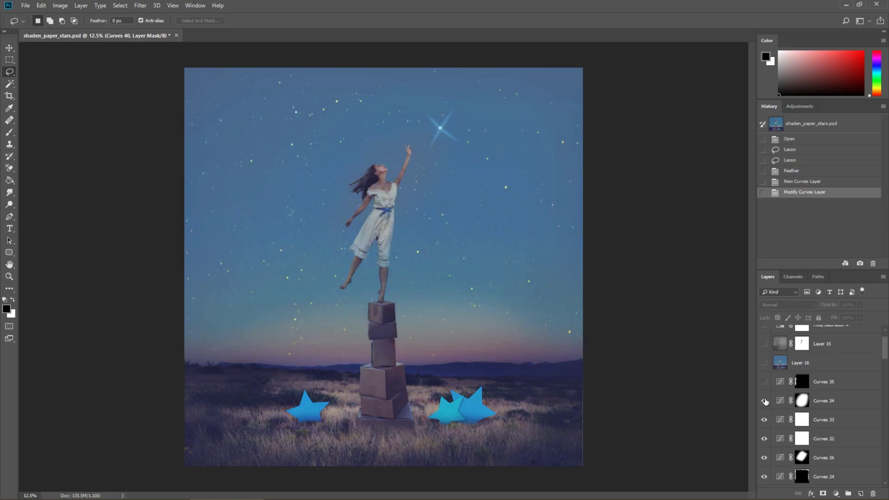
click(764, 401)
click(764, 382)
Show Layer 15, Hue/Saturation 4 and Curves 39 to darken and tint the sky and grass
scroll(768, 383, up, 2)
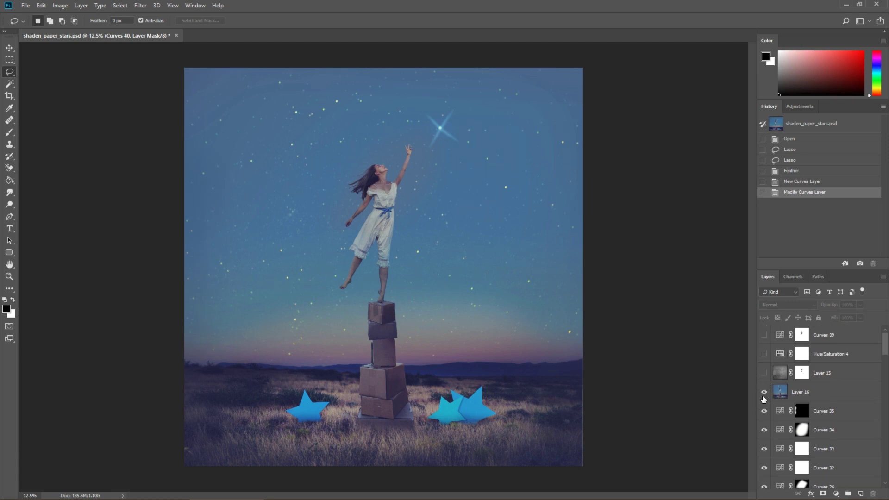
click(765, 374)
click(764, 354)
click(764, 335)
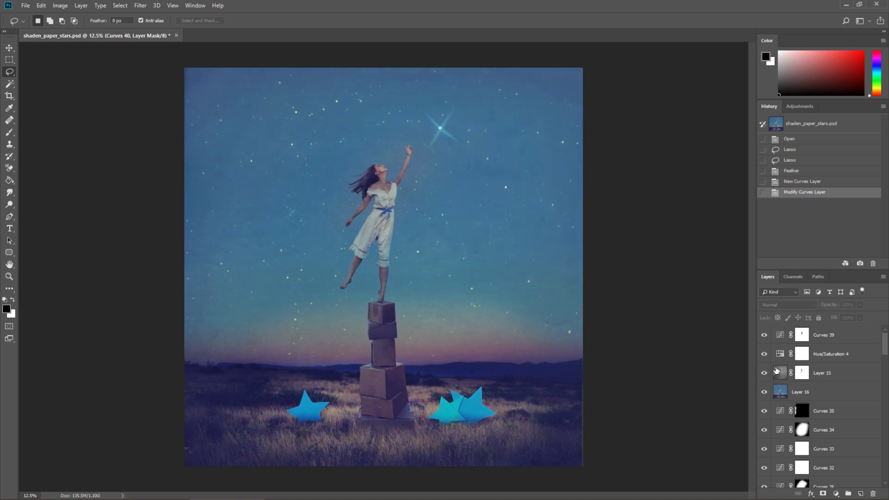